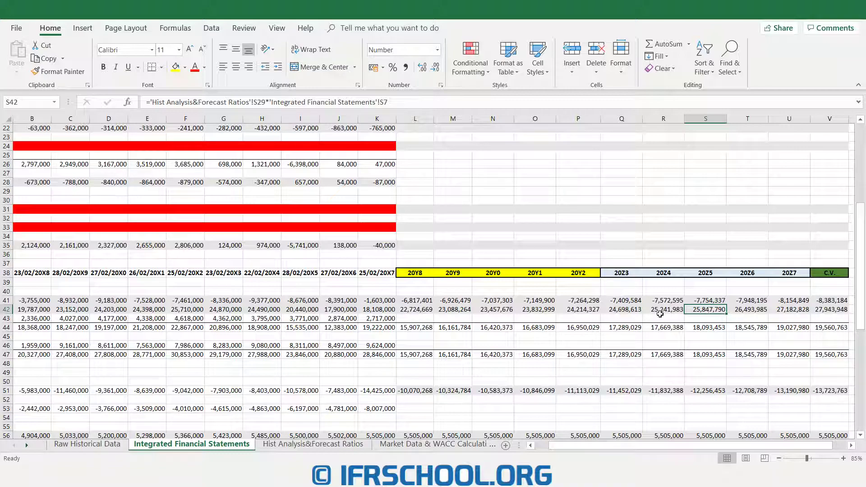
pyautogui.click(626, 311)
pyautogui.click(667, 310)
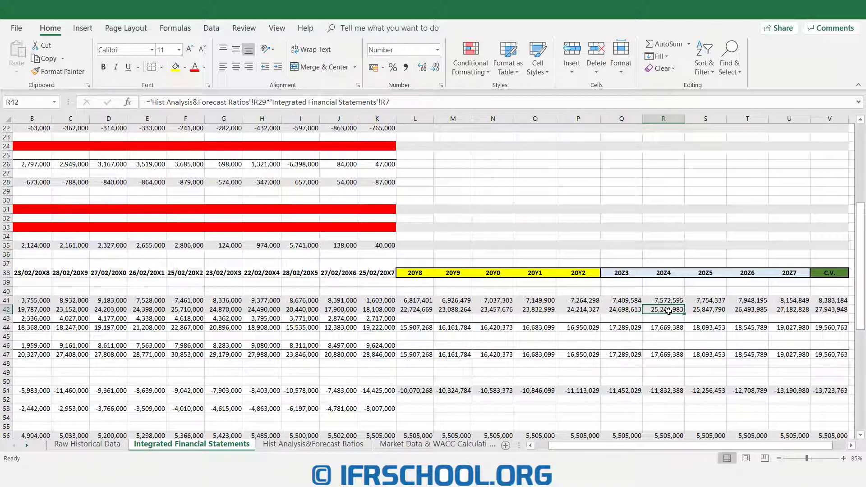
pyautogui.click(706, 311)
pyautogui.click(744, 312)
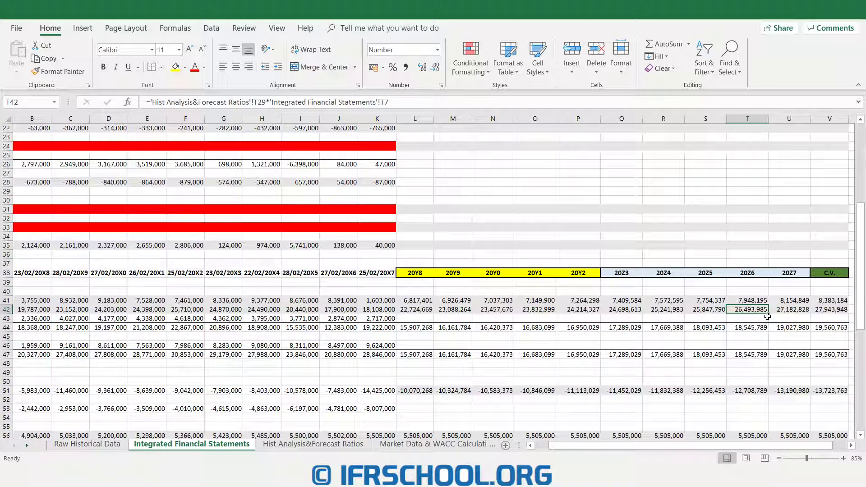
# - On the Hist Analysis&Forecast Ratios sheet, extend the -0.045 depreciation ratio across the remaining forecast years through C.V. (Q11:V11)
pyautogui.click(541, 448)
pyautogui.scroll(7, 509, 322)
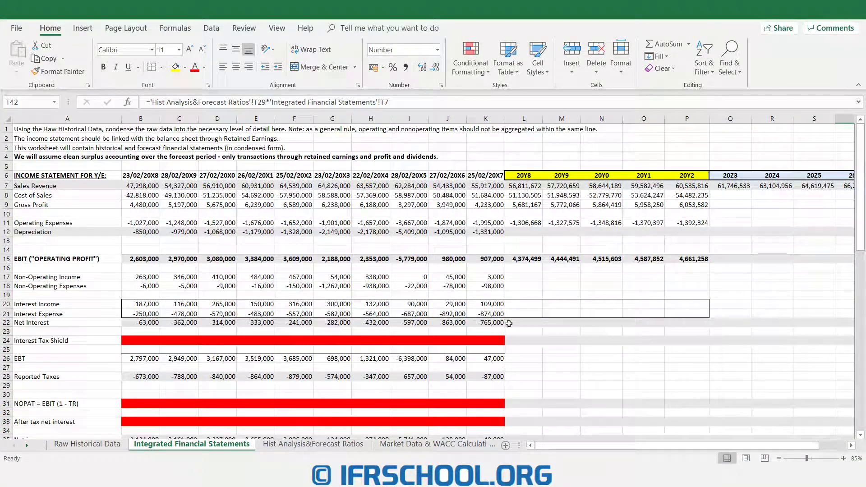
pyautogui.click(523, 231)
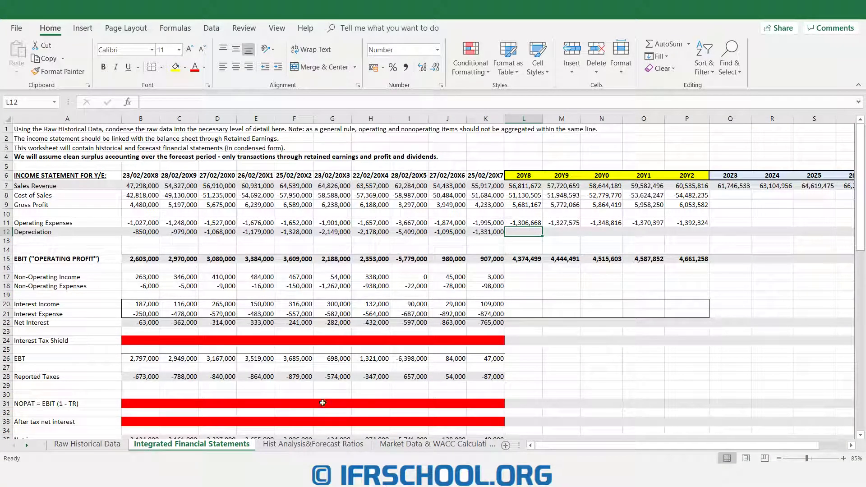
pyautogui.click(308, 447)
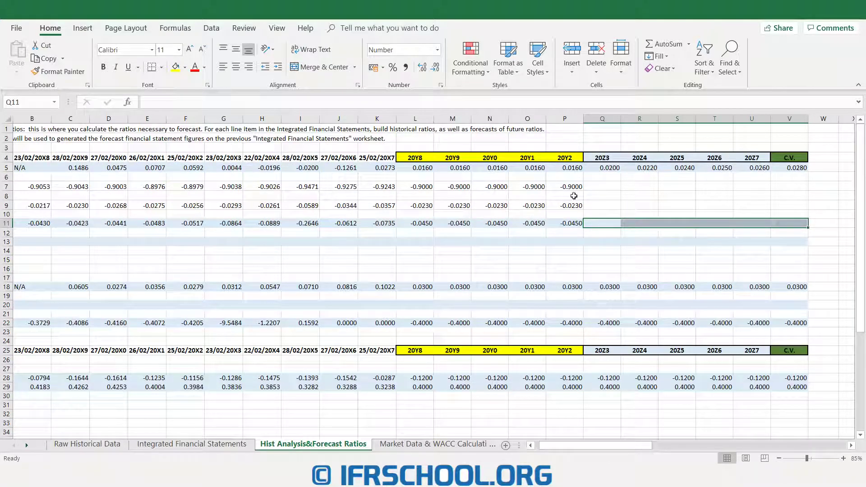
pyautogui.click(595, 223)
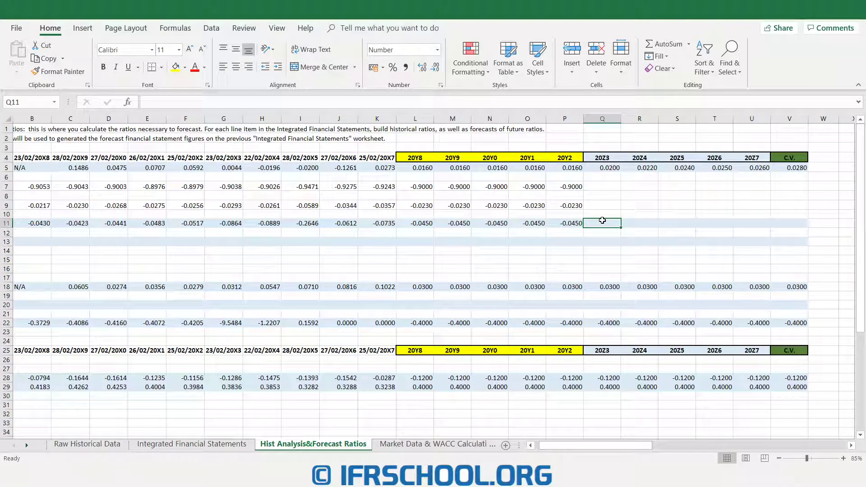
pyautogui.moveTo(534, 223); pyautogui.dragTo(791, 229)
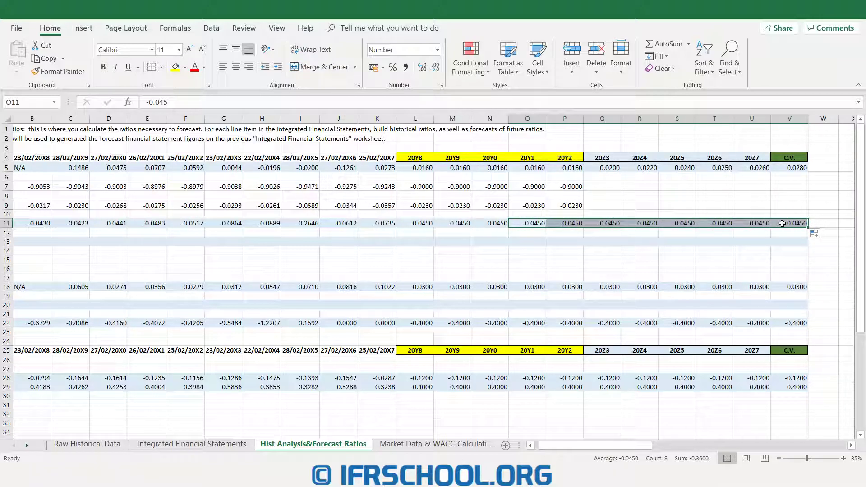
pyautogui.click(444, 223)
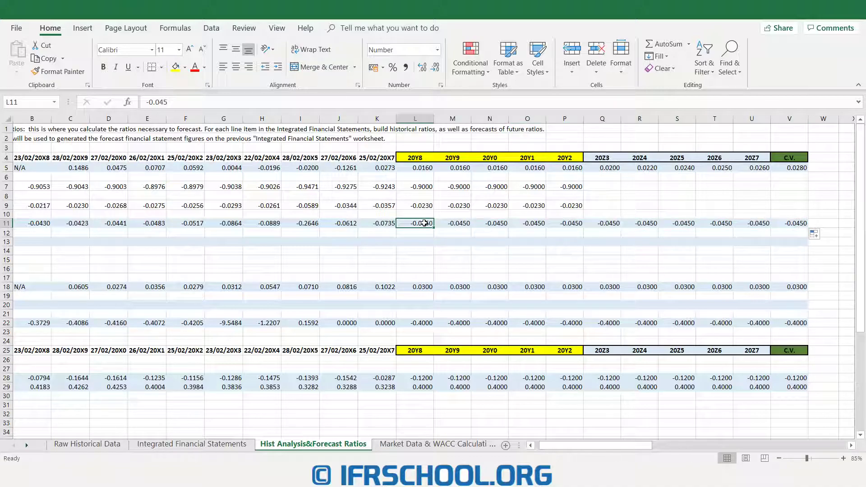
# - Forecast 20Y8 depreciation in L12 of Integrated Financial Statements as the depreciation ratio L11 multiplied by net long term assets L42
pyautogui.click(230, 444)
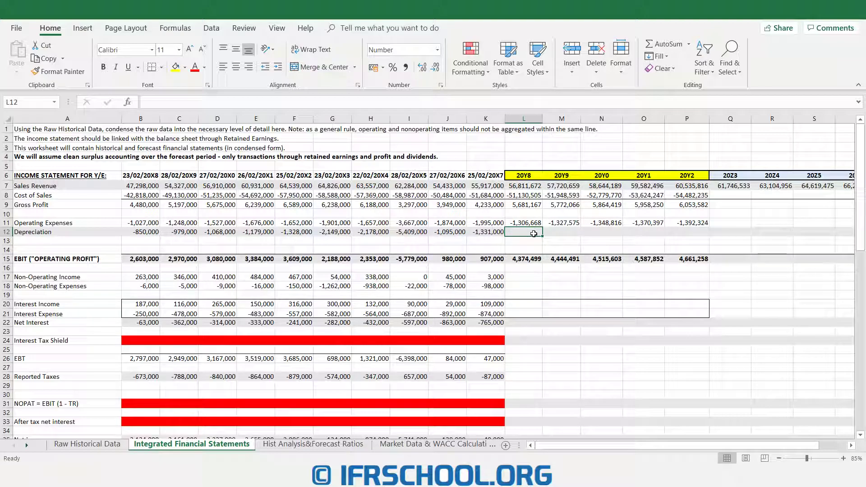
pyautogui.write('=')
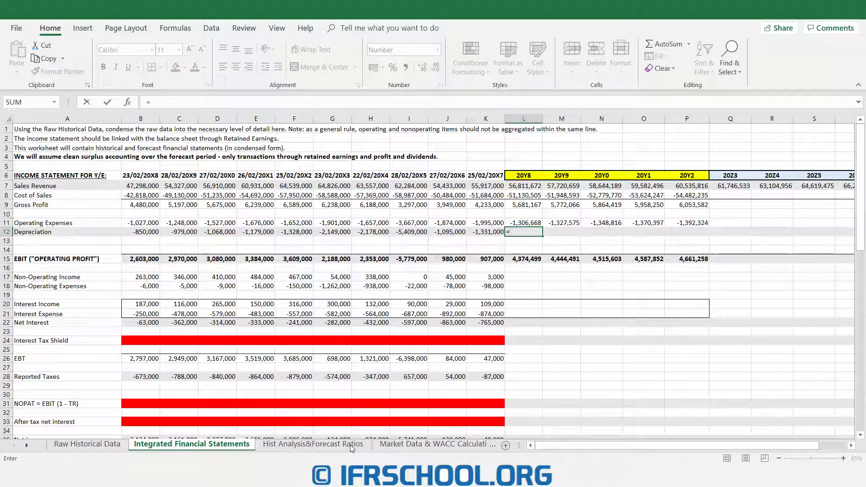
pyautogui.click(313, 443)
pyautogui.click(424, 223)
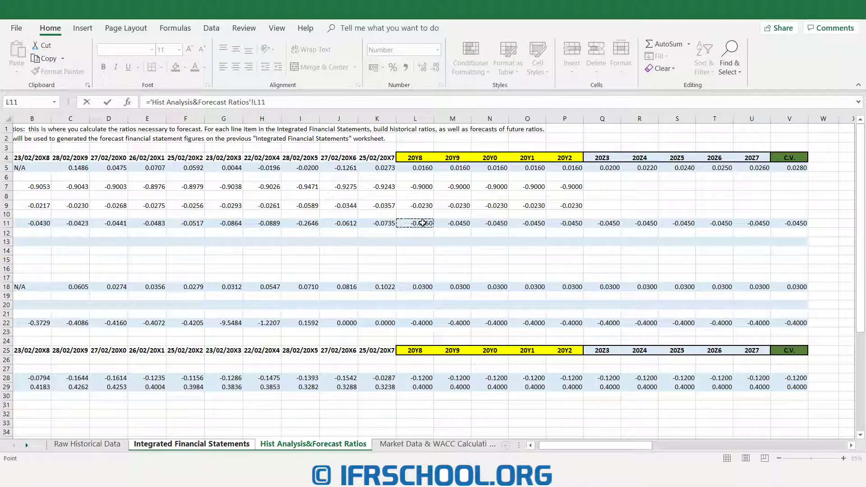
pyautogui.write('*')
pyautogui.click(217, 447)
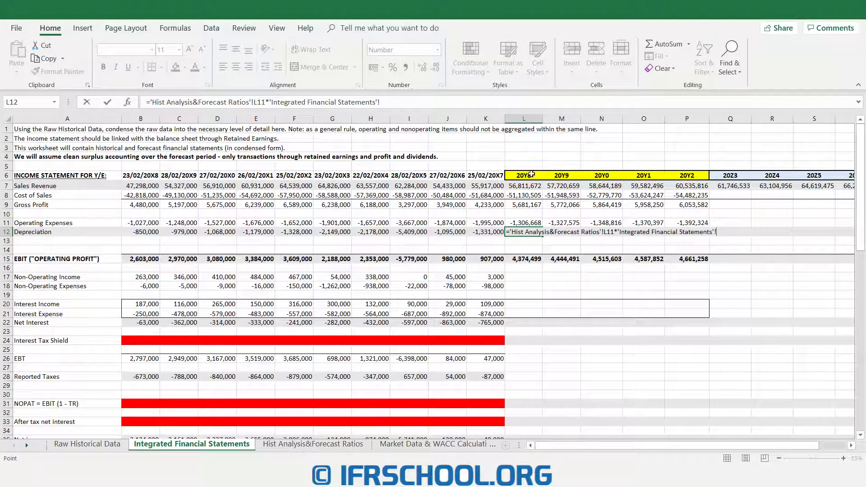
pyautogui.scroll(-7, 530, 198)
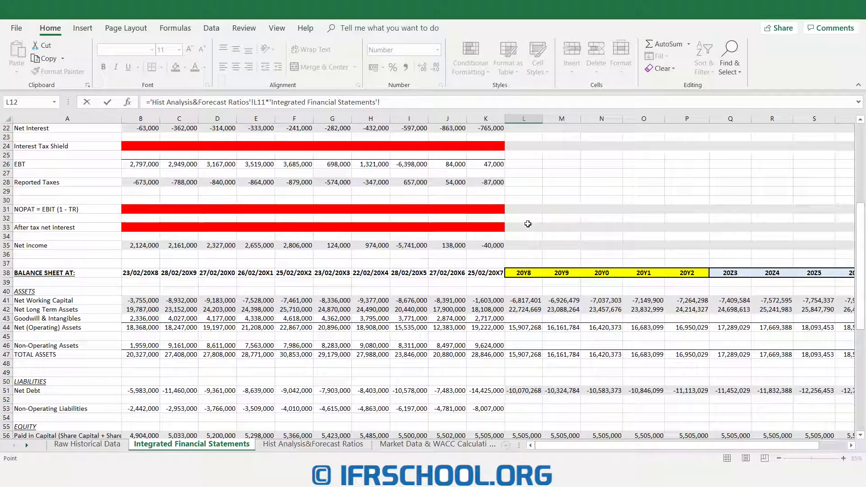
pyautogui.click(521, 308)
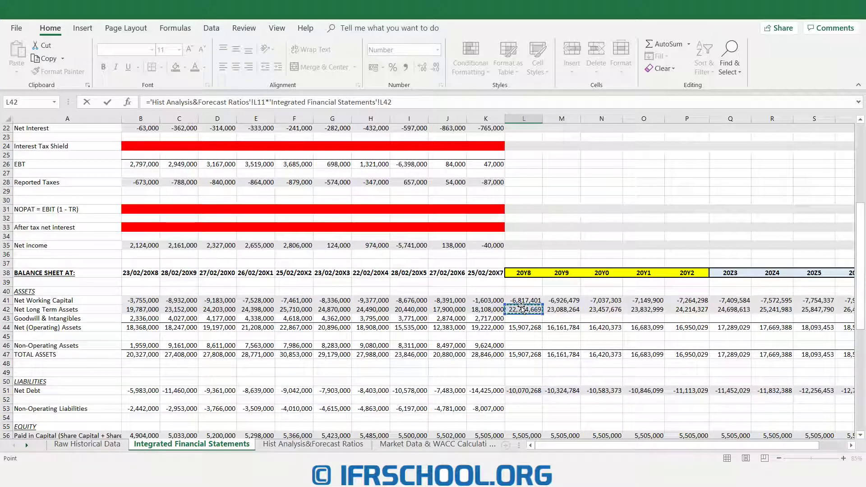
pyautogui.scroll(3, 522, 309)
pyautogui.scroll(4, 521, 307)
pyautogui.press('Return')
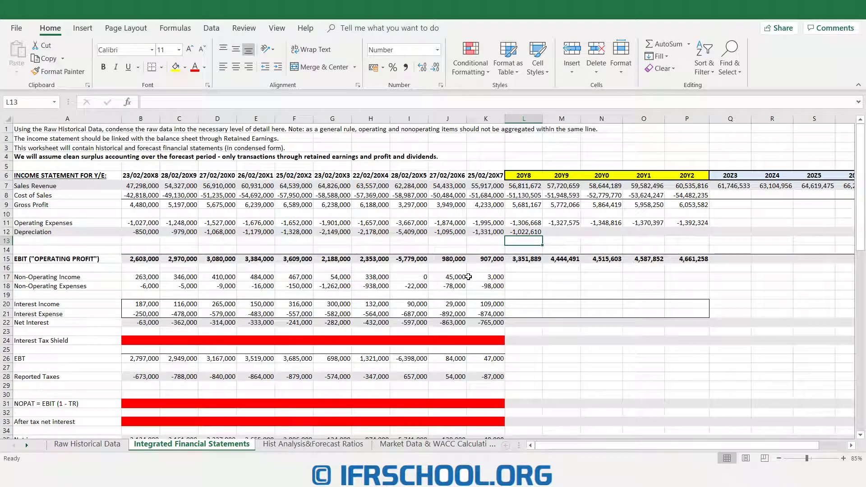
# - Copy the 20Y8 depreciation formula from L12 across all remaining forecast years through the C.V. column
pyautogui.click(523, 232)
pyautogui.moveTo(541, 236); pyautogui.dragTo(843, 235)
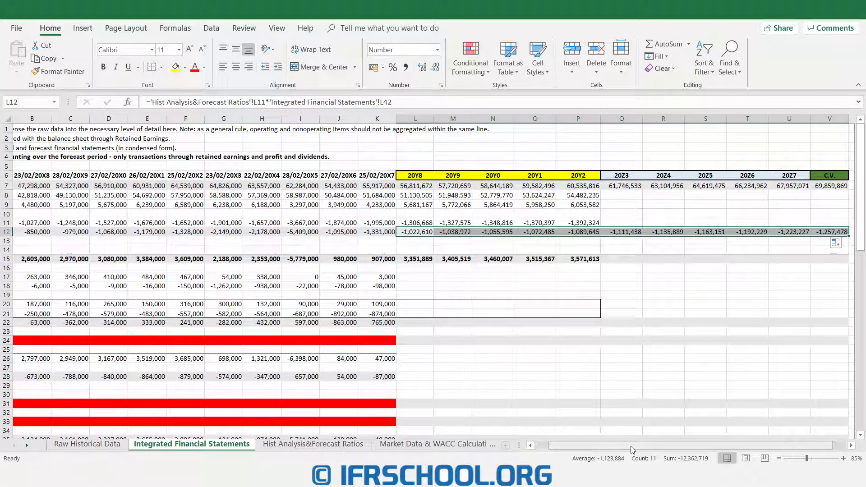
pyautogui.moveTo(630, 447); pyautogui.dragTo(617, 447)
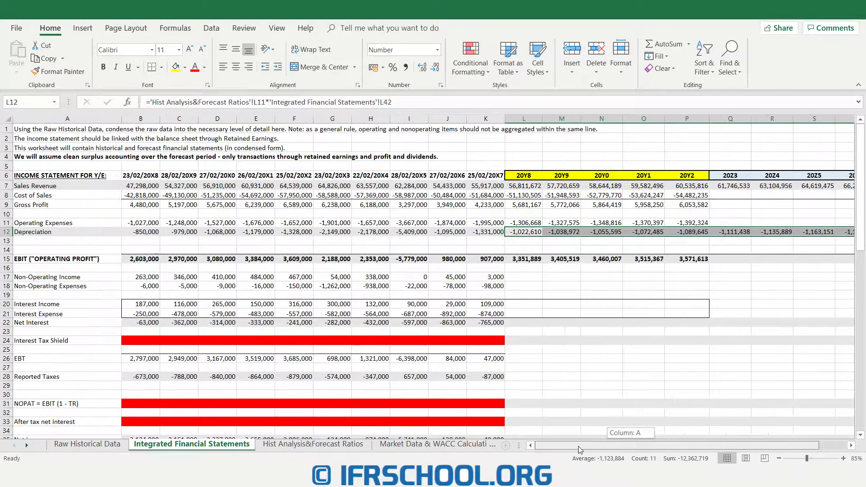
# - Review the blank EBIT forecast cells Q15:V15 and the FCFF to FCFE reconciliation slide in PowerPoint, returning to the Excel workbook
pyautogui.click(732, 259)
pyautogui.click(46, 258)
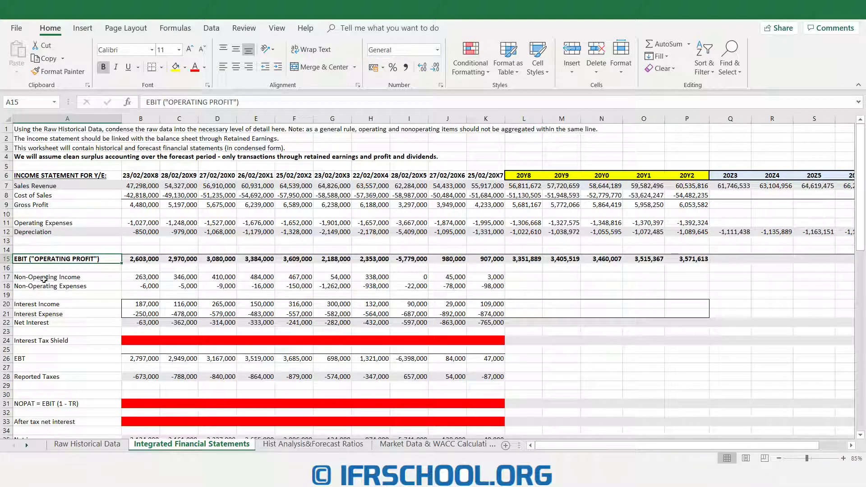
pyautogui.moveTo(728, 259); pyautogui.dragTo(805, 259)
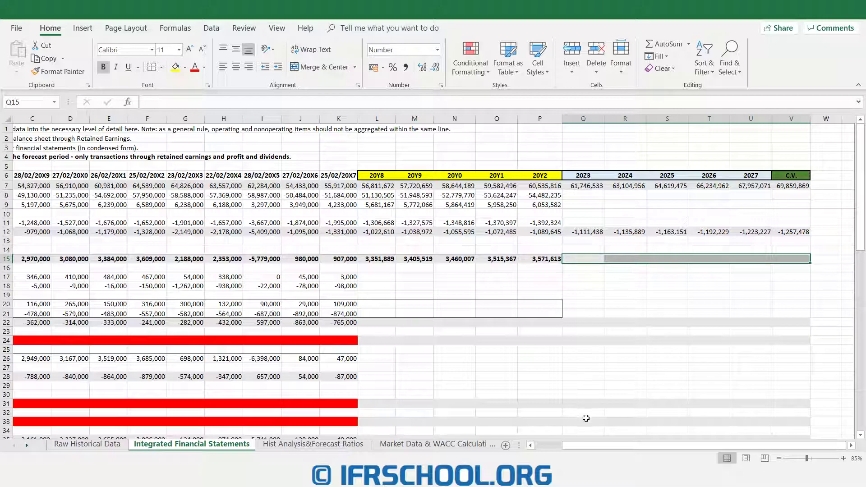
pyautogui.moveTo(595, 445); pyautogui.dragTo(568, 445)
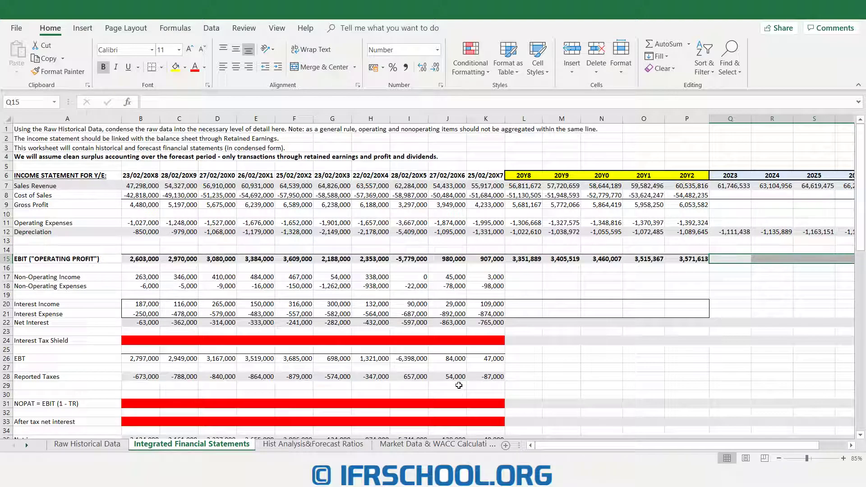
pyautogui.hotkey('alt', 'Tab')
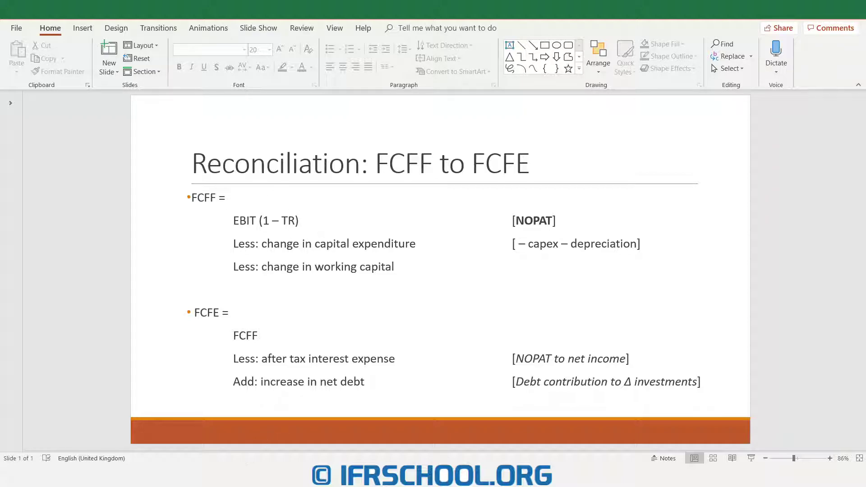
pyautogui.hotkey('alt', 'Tab')
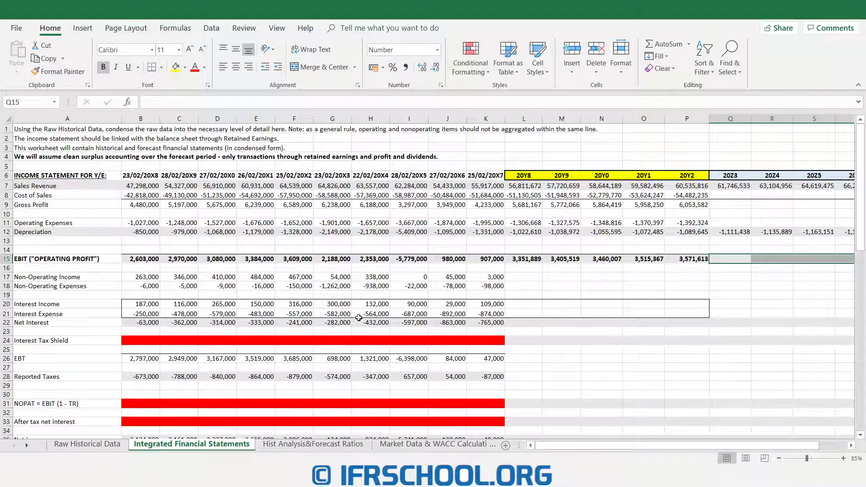
# - Calculate the EBIT ratio in B13 of the ratios sheet as EBIT B15 divided by sales revenue B7, and copy it across through 20Y2
pyautogui.click(321, 446)
pyautogui.click(139, 243)
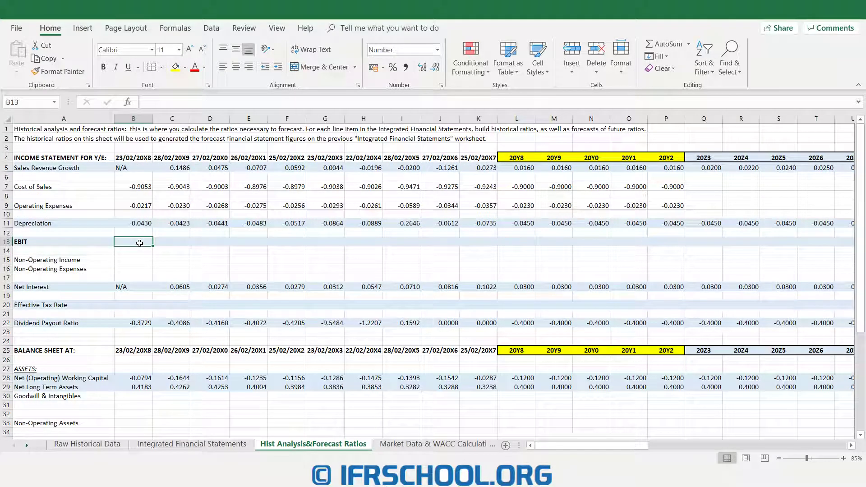
pyautogui.write('=')
pyautogui.click(202, 446)
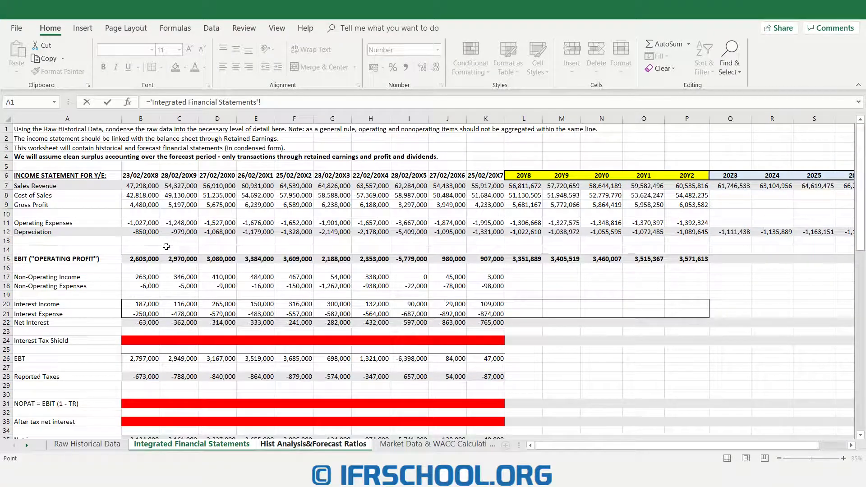
pyautogui.click(140, 259)
pyautogui.write('/')
pyautogui.click(142, 186)
pyautogui.press('Return')
pyautogui.click(134, 242)
pyautogui.moveTo(154, 248); pyautogui.dragTo(665, 253)
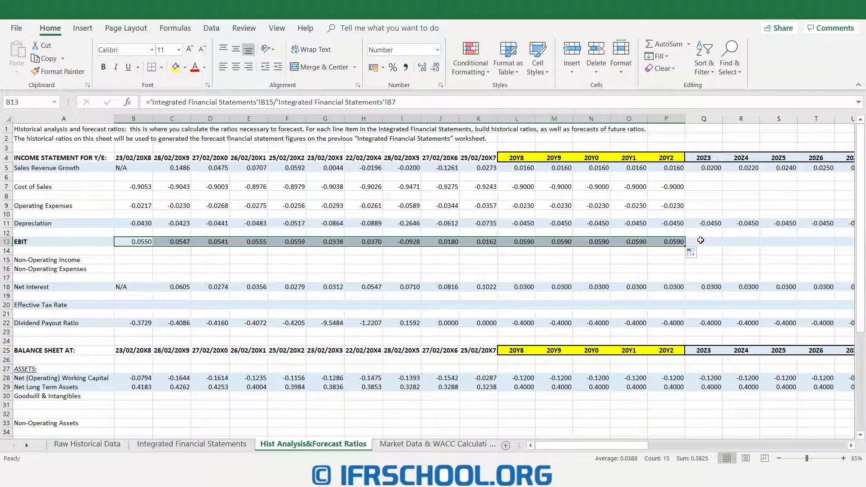
# - Set the forecast EBIT ratio to 0.0650 in Q13 and copy it across the remaining years through C.V
pyautogui.moveTo(701, 241); pyautogui.dragTo(789, 242)
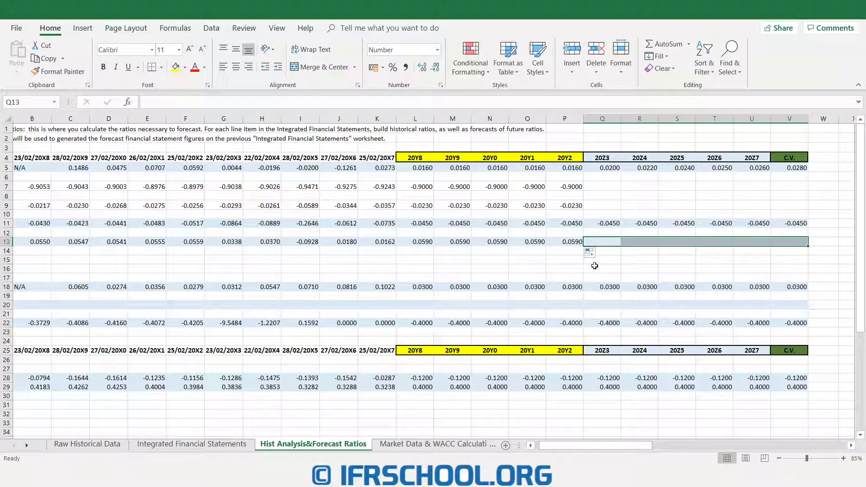
pyautogui.click(608, 240)
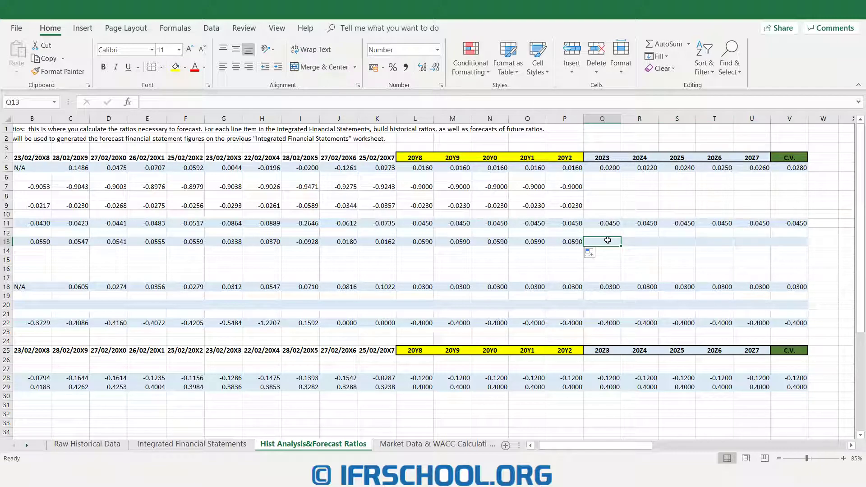
pyautogui.write('0.')
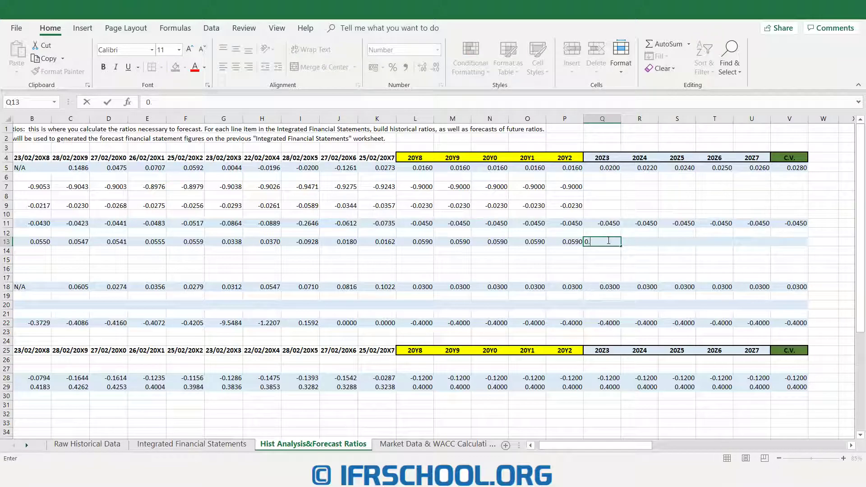
pyautogui.write('0650')
pyautogui.hotkey('ctrl', 'Return')
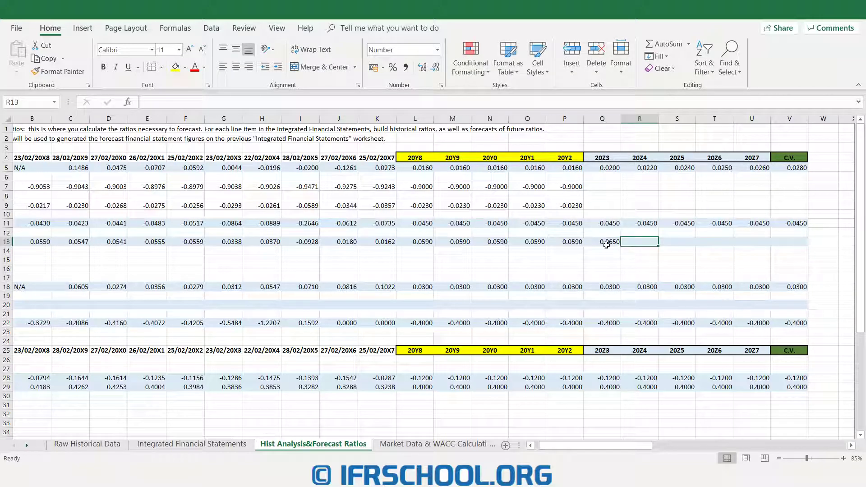
pyautogui.moveTo(620, 246); pyautogui.dragTo(797, 247)
pyautogui.hscroll(-3, 624, 435)
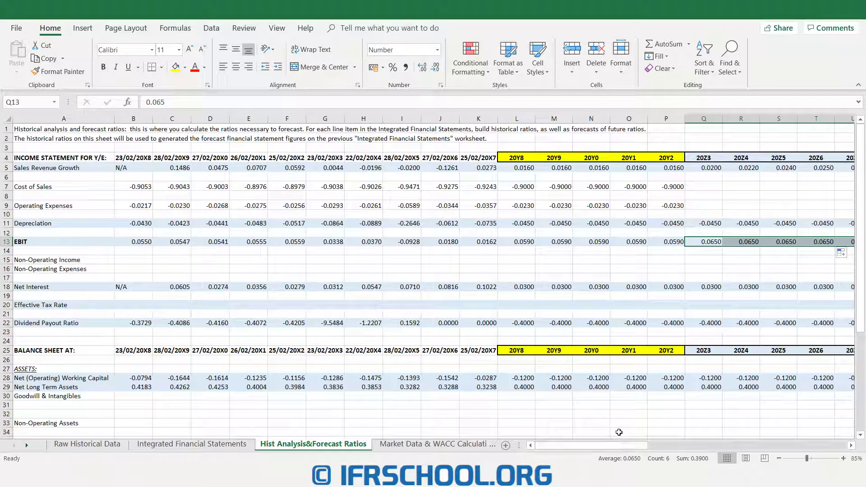
# - Calculate forecast EBIT in Q15 of the Integrated Financial Statements sheet as the EBIT ratio Q13 multiplied by sales revenue Q7
pyautogui.click(199, 444)
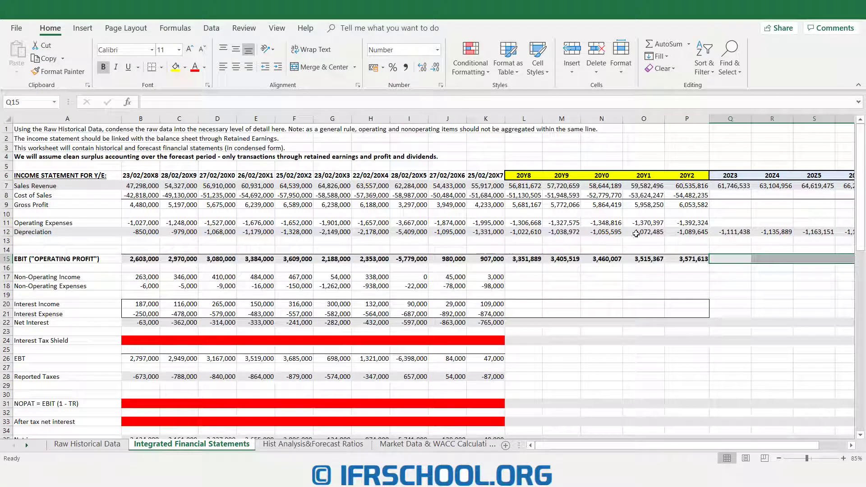
pyautogui.click(729, 259)
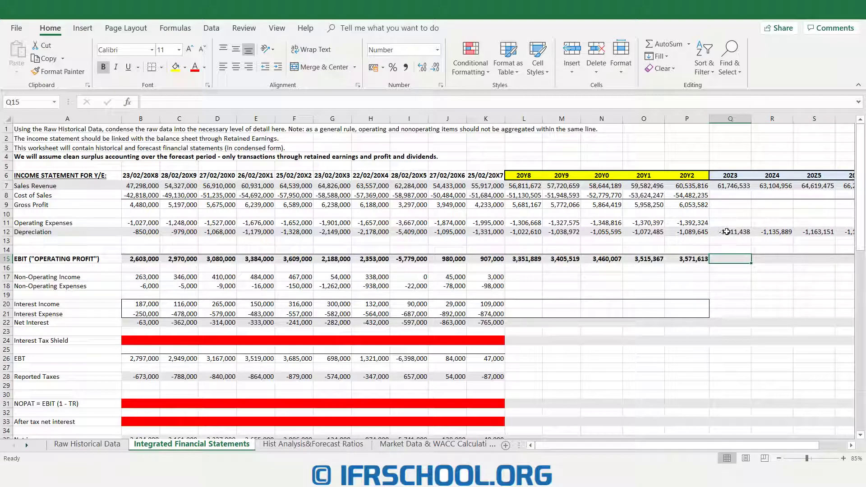
pyautogui.write('=')
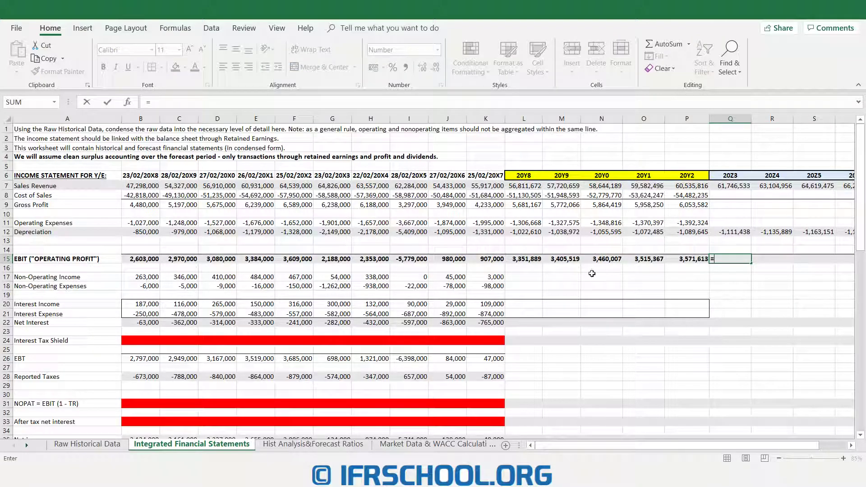
pyautogui.click(339, 444)
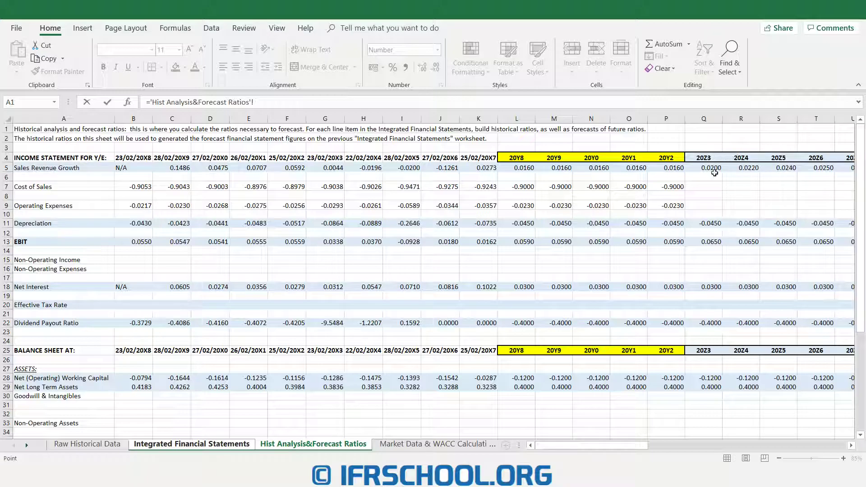
pyautogui.click(705, 241)
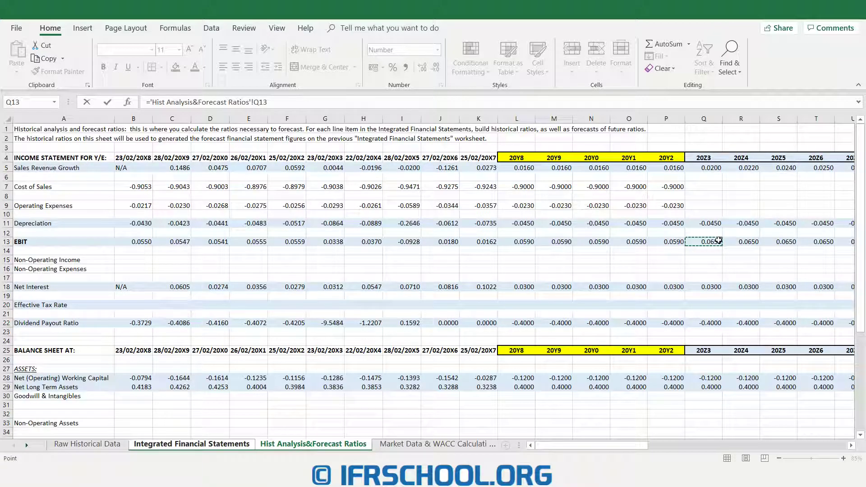
pyautogui.write('*')
pyautogui.click(221, 446)
pyautogui.click(729, 188)
pyautogui.press('Return')
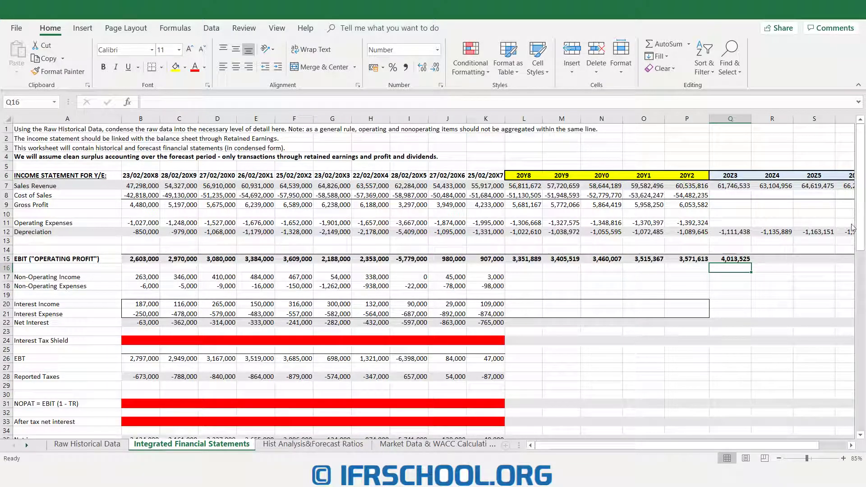
# - Copy the EBIT formula from Q15 across the remaining forecast years through the C.V. column
pyautogui.click(739, 257)
pyautogui.moveTo(751, 262); pyautogui.dragTo(793, 259)
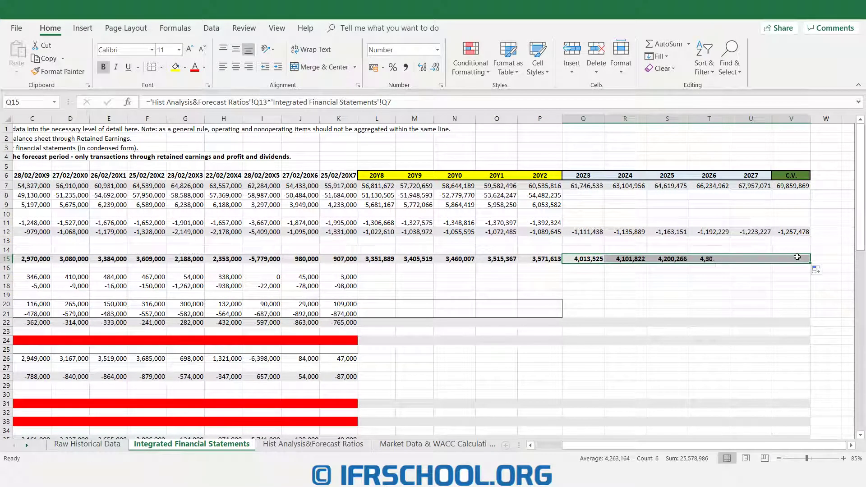
pyautogui.moveTo(630, 445); pyautogui.dragTo(604, 446)
# - Examine the historical net interest ratios B18:K18 and the forecast ratios L18:V18 on the ratios sheet
pyautogui.click(532, 320)
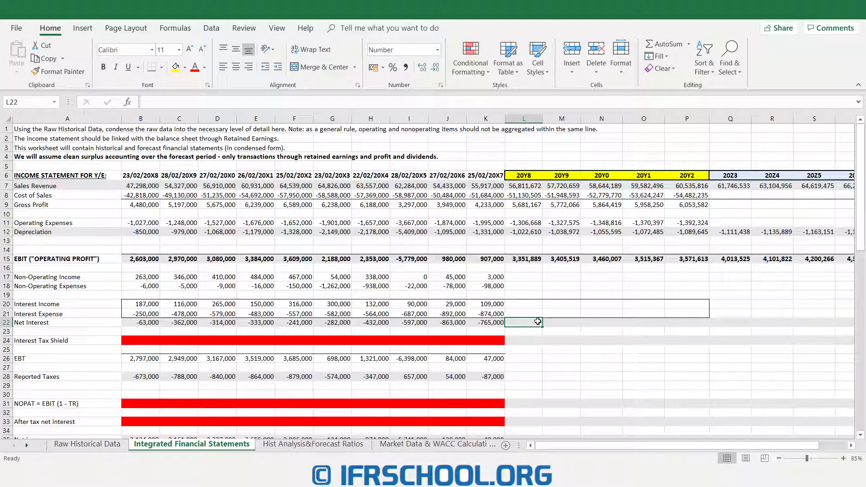
pyautogui.click(323, 446)
pyautogui.moveTo(129, 287); pyautogui.dragTo(485, 287)
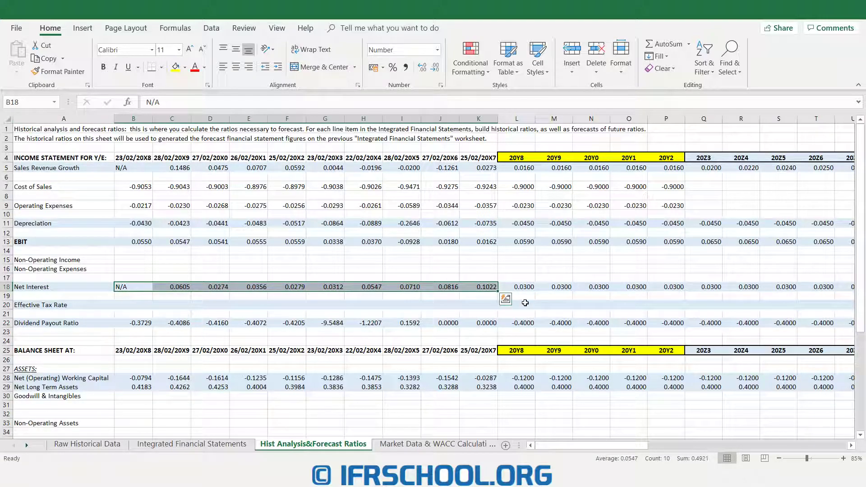
pyautogui.moveTo(518, 287); pyautogui.dragTo(786, 285)
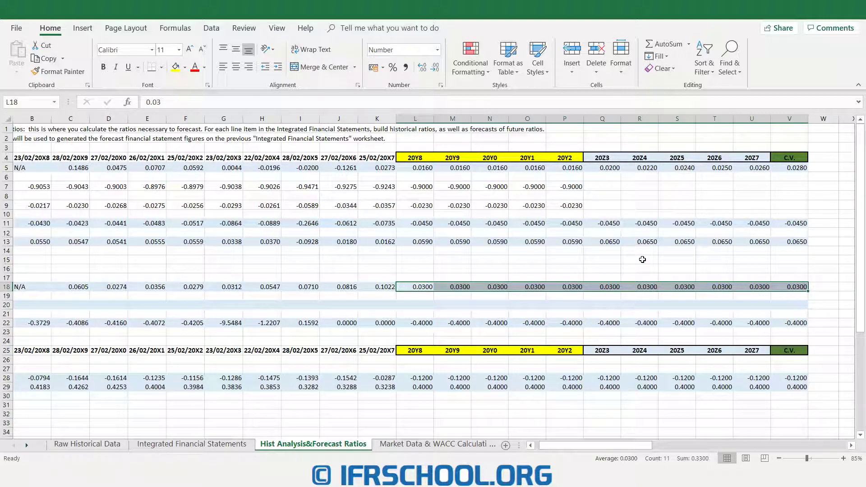
pyautogui.moveTo(595, 445); pyautogui.dragTo(590, 445)
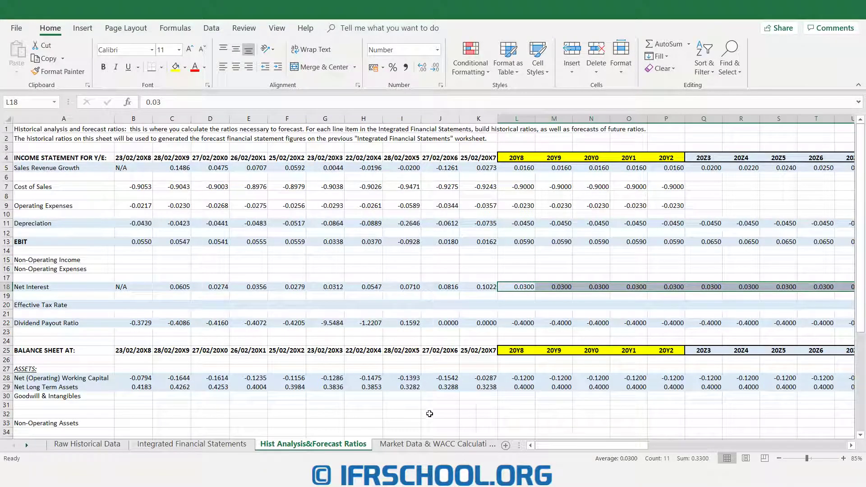
# - Calculate 20Y8 net interest in L22 of the financial statements as the net interest ratio L18 multiplied by prior-year net debt K51
pyautogui.click(210, 445)
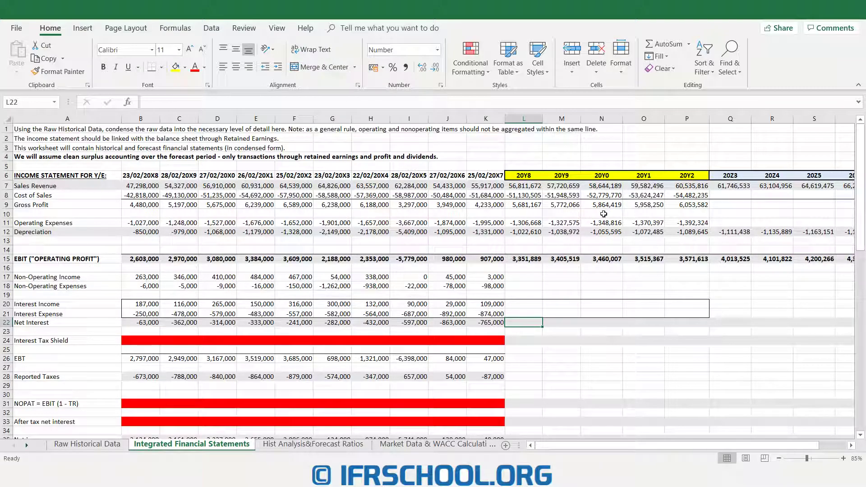
pyautogui.write('=')
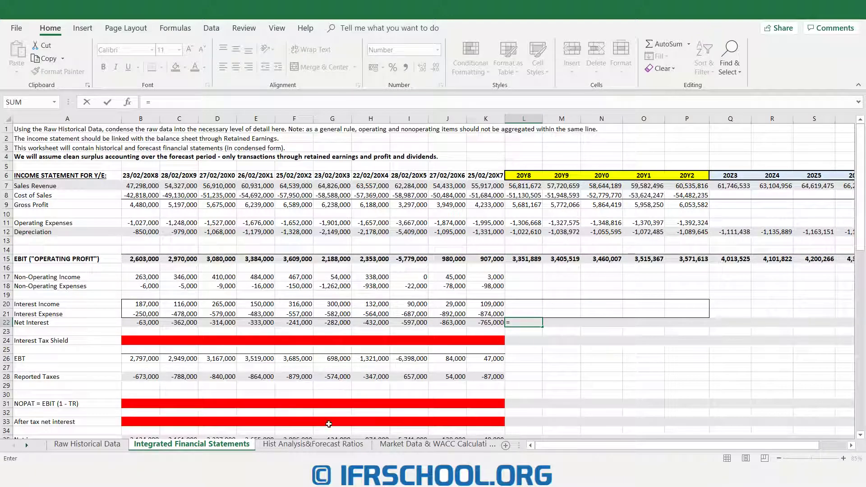
pyautogui.click(313, 444)
pyautogui.click(514, 287)
pyautogui.write('*')
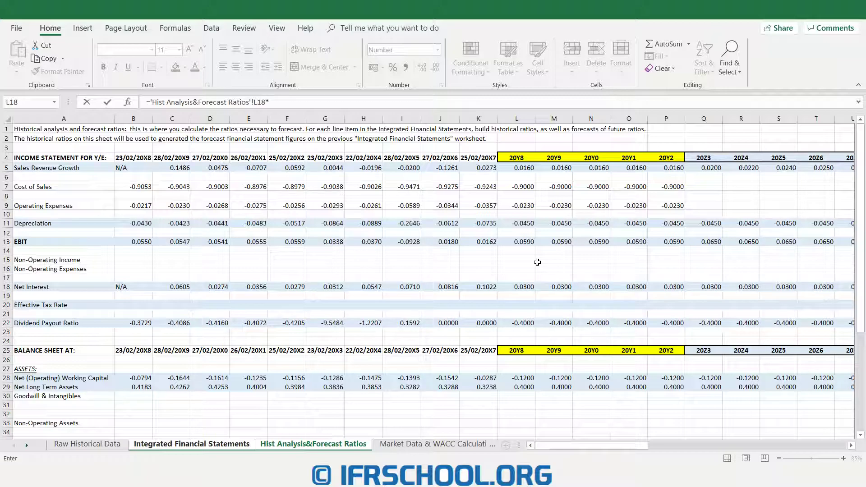
pyautogui.click(213, 445)
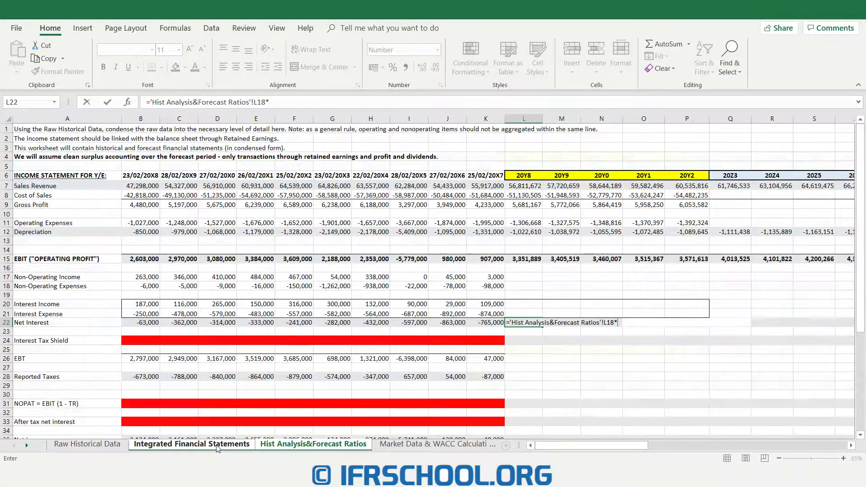
pyautogui.scroll(-4, 515, 276)
pyautogui.scroll(-5, 516, 276)
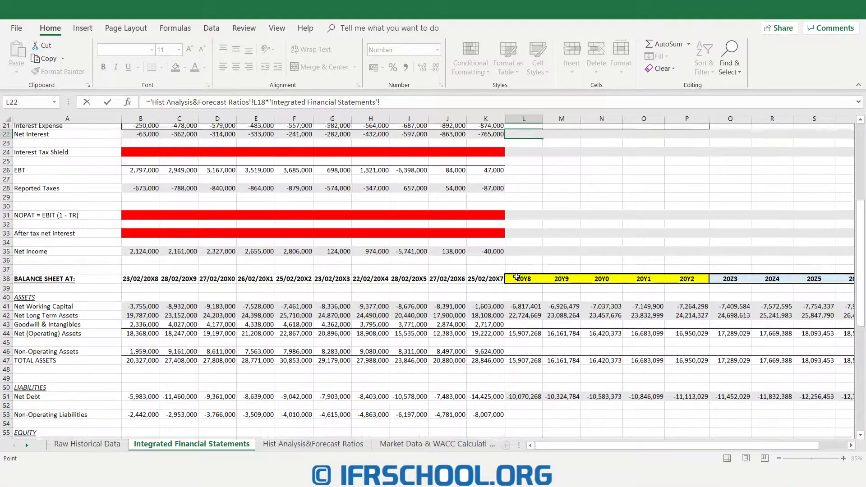
pyautogui.click(478, 336)
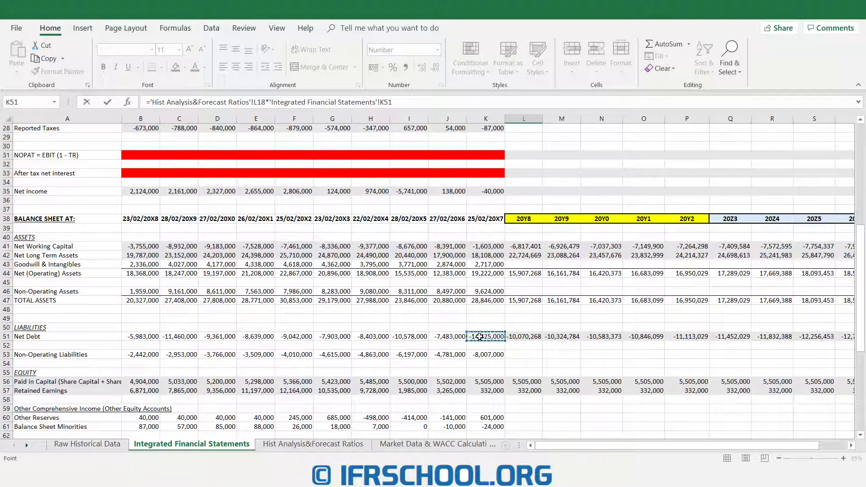
pyautogui.press('Return')
pyautogui.scroll(5, 513, 184)
pyautogui.scroll(3, 514, 184)
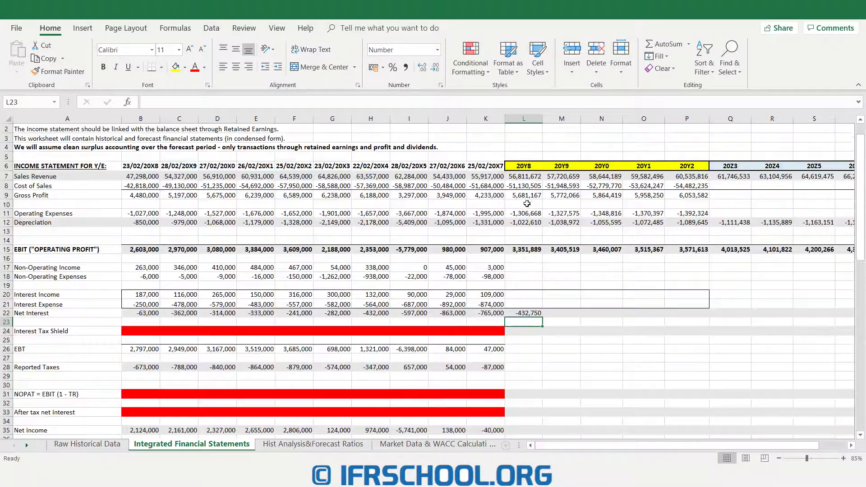
# - Copy the net interest formula from L22 across all remaining forecast years through the C.V. column
pyautogui.click(528, 321)
pyautogui.moveTo(546, 325); pyautogui.dragTo(800, 324)
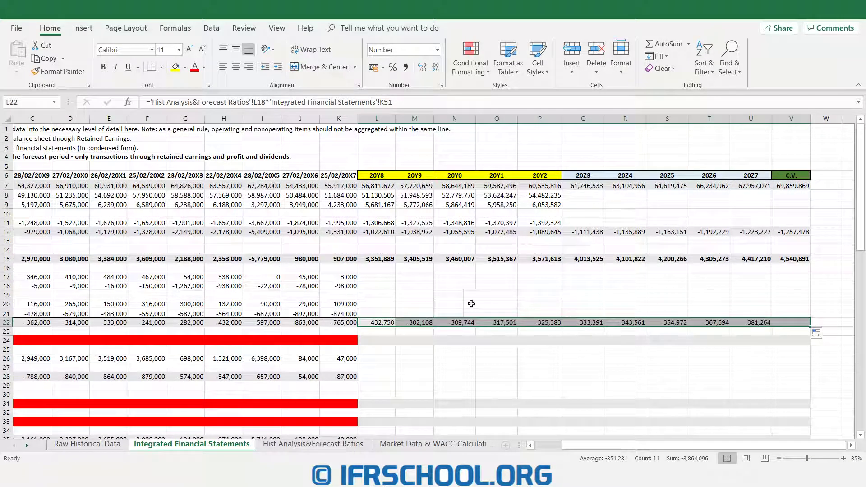
pyautogui.click(388, 341)
pyautogui.click(546, 446)
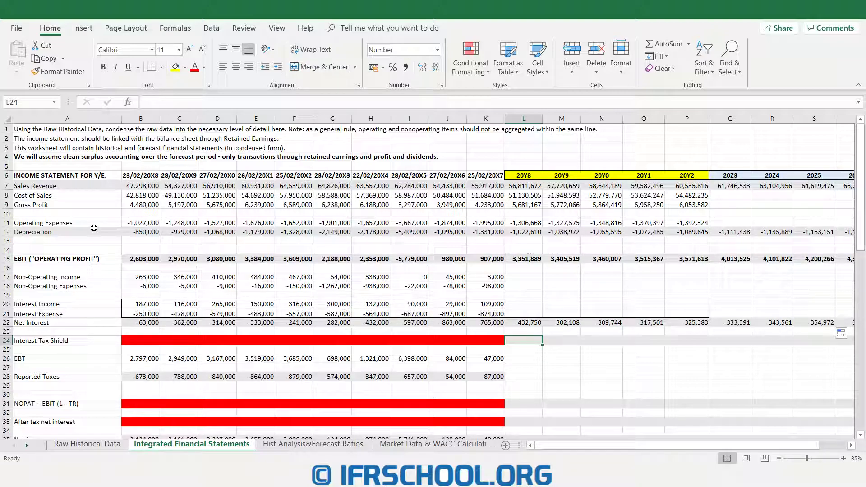
# - Examine the Interest Tax Shield and NOPAT rows, along with the first historical year's reported taxes and EBT
pyautogui.click(47, 338)
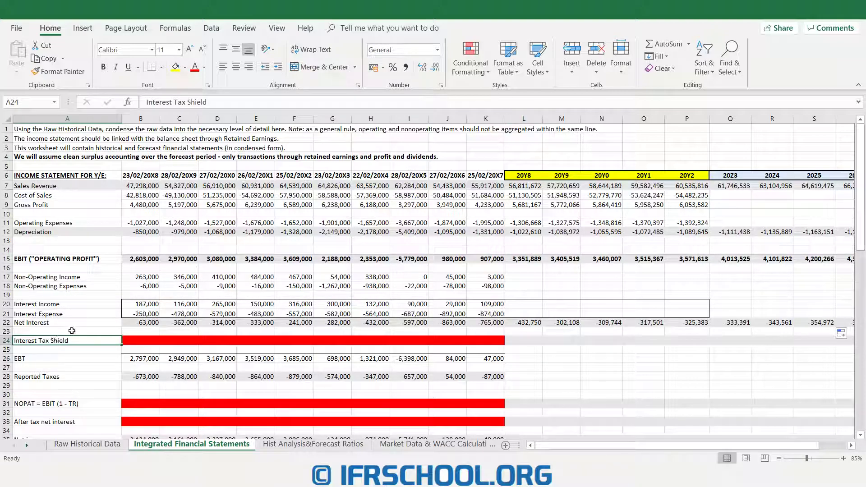
pyautogui.click(40, 405)
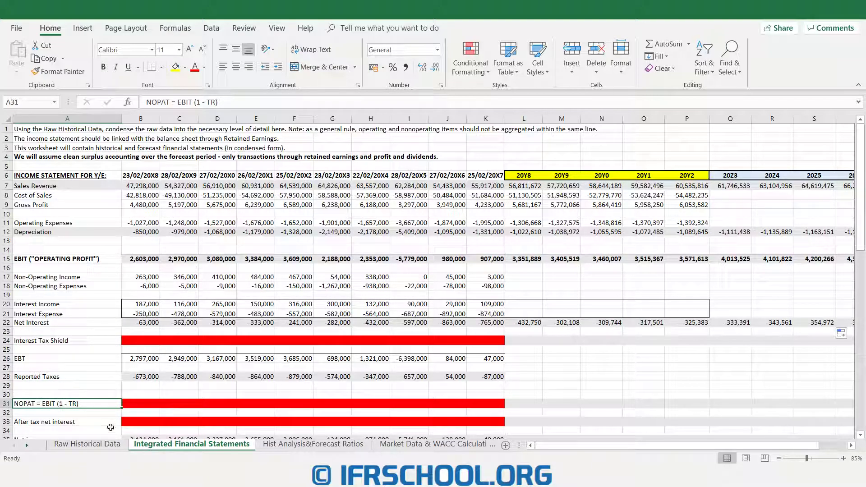
pyautogui.click(519, 340)
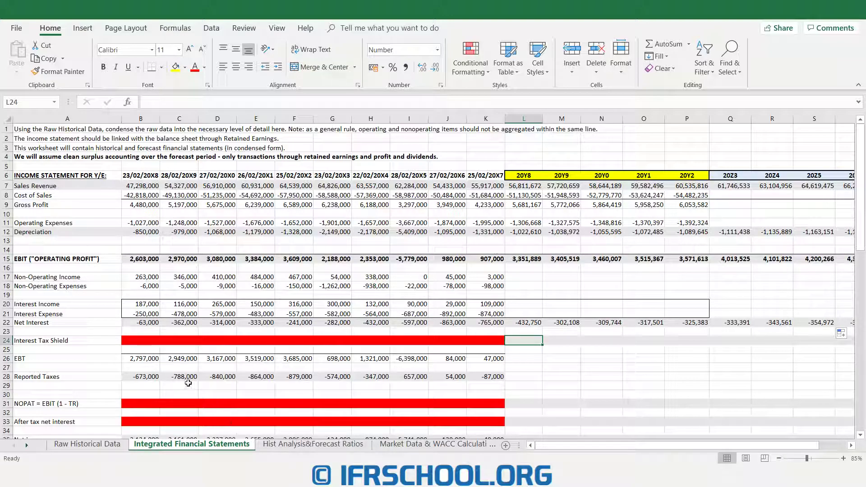
pyautogui.click(141, 379)
pyautogui.click(140, 360)
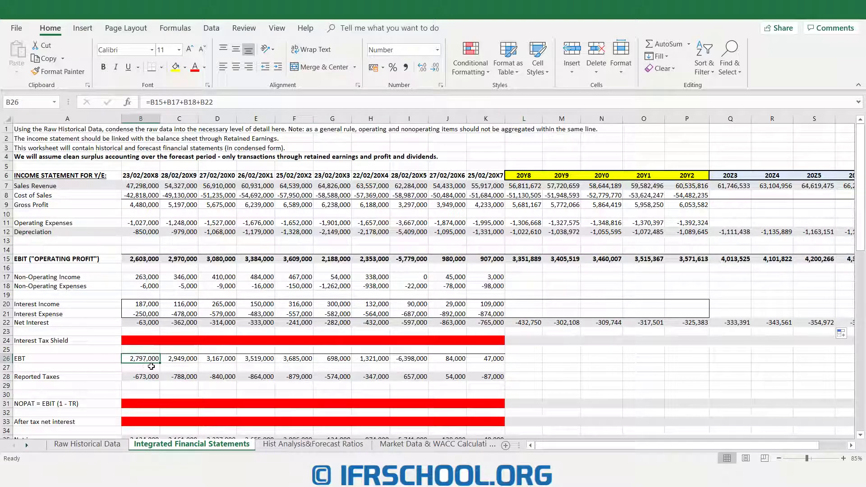
# - Calculate the effective tax rate in B20 of the ratios sheet as reported taxes B28 divided by EBT B26, and copy it across through K20
pyautogui.click(297, 445)
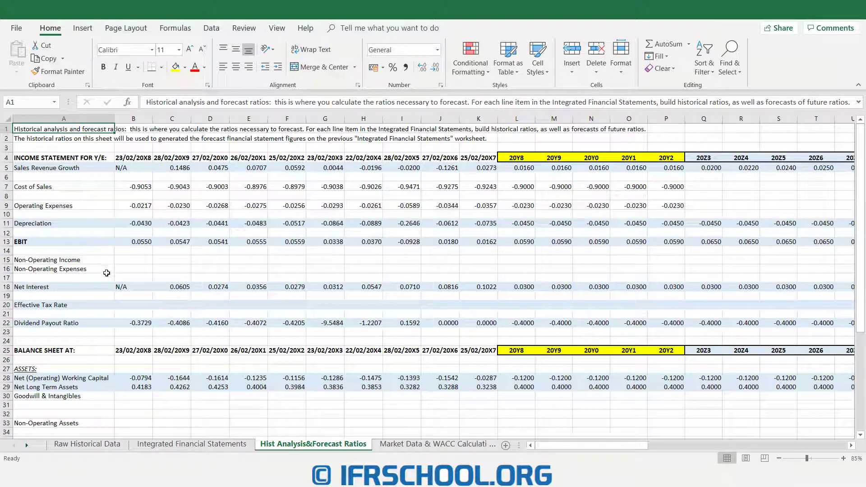
pyautogui.click(128, 305)
pyautogui.write('=')
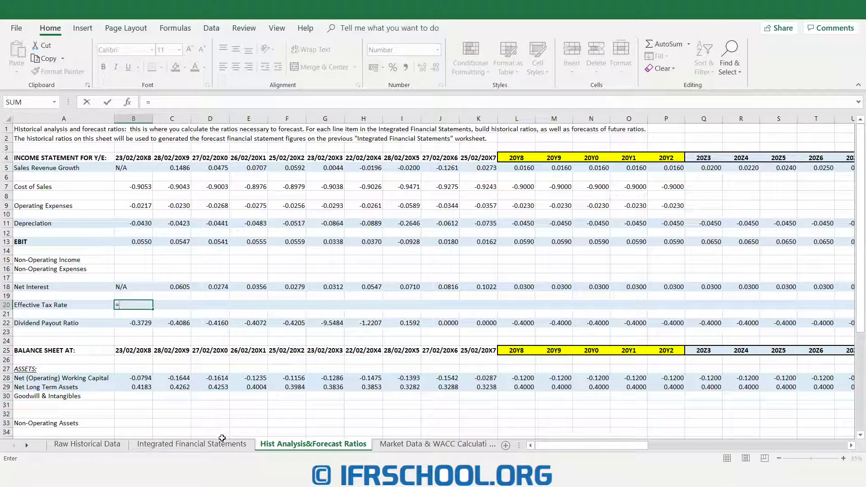
pyautogui.click(191, 445)
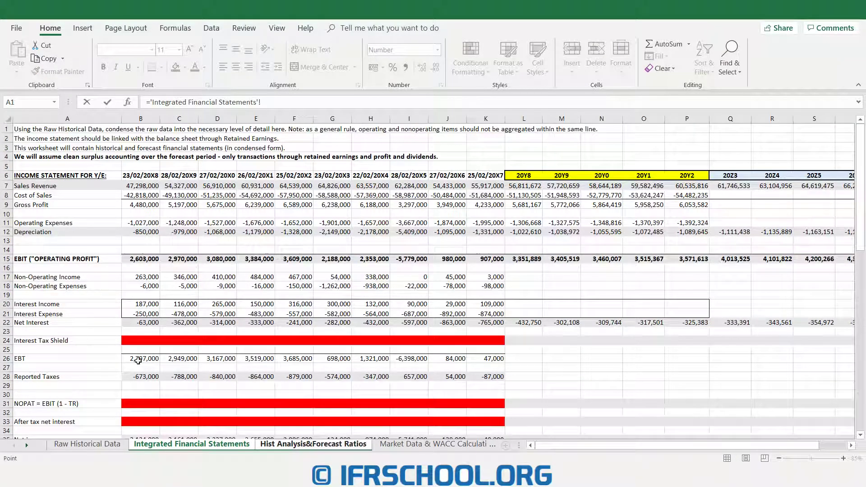
pyautogui.click(145, 378)
pyautogui.write('/')
pyautogui.click(145, 359)
pyautogui.press('Return')
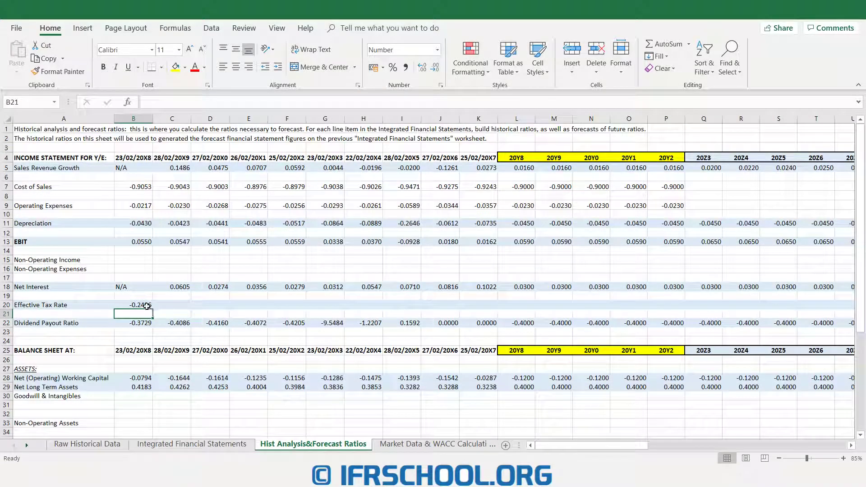
pyautogui.moveTo(153, 310); pyautogui.dragTo(485, 311)
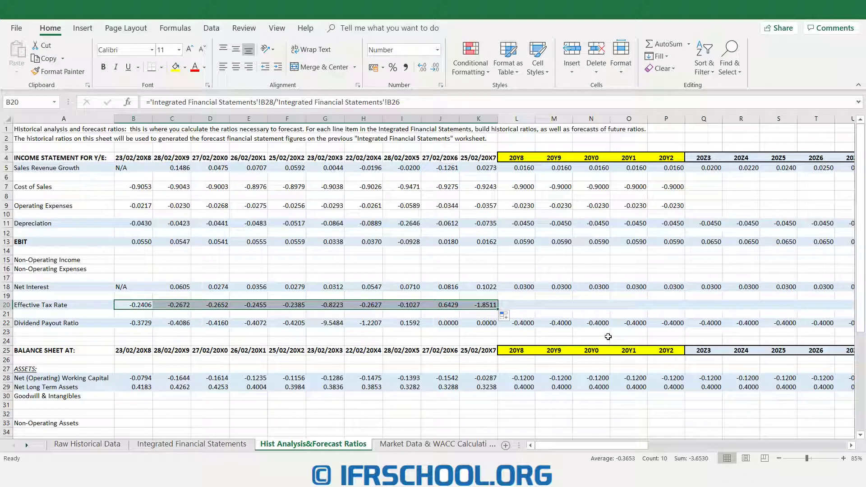
# - Set the 20Y8 forecast effective tax rate in L20 to -0.24 and copy it across through the C.V. column
pyautogui.click(522, 305)
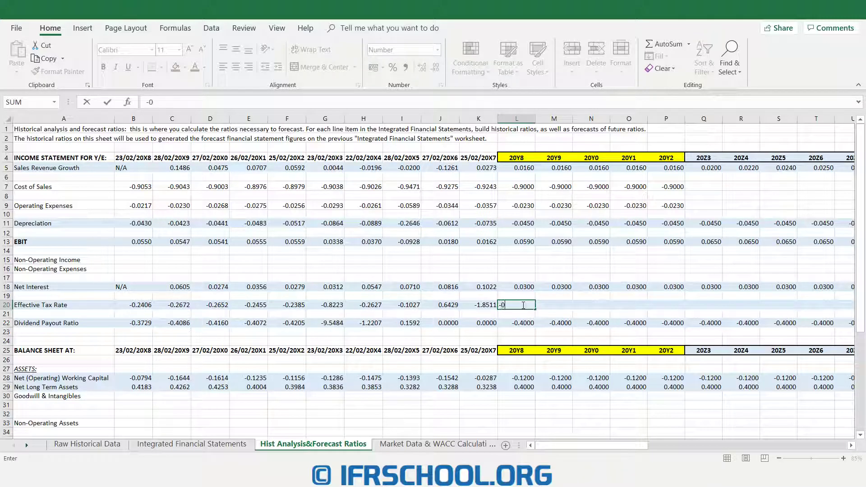
pyautogui.write('-0.24')
pyautogui.press('Return')
pyautogui.click(521, 306)
pyautogui.moveTo(537, 310); pyautogui.dragTo(764, 308)
pyautogui.moveTo(576, 448); pyautogui.dragTo(567, 451)
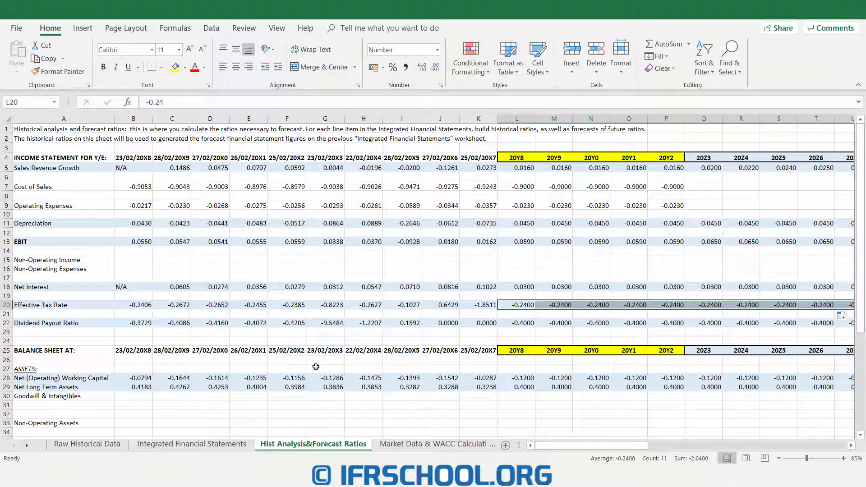
# - Review the Interest Tax Shield, After tax net interest, NOPAT and Net income rows of the financial statements, and switch to PowerPoint
pyautogui.click(192, 444)
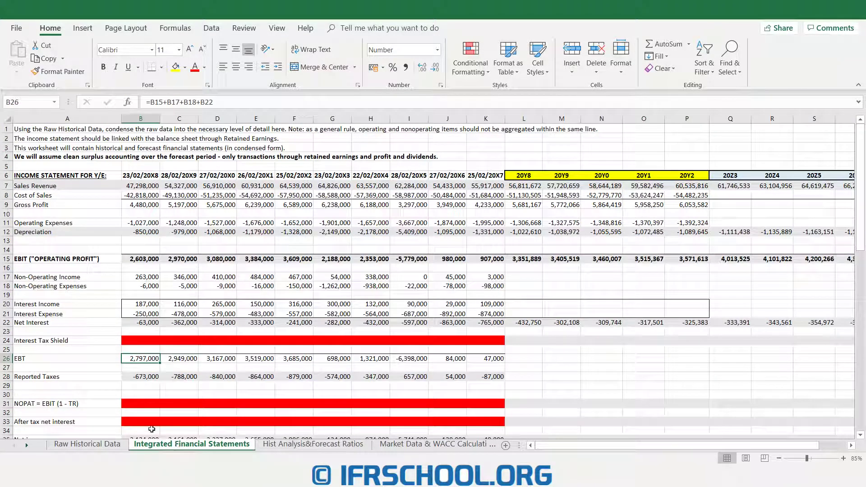
pyautogui.click(59, 341)
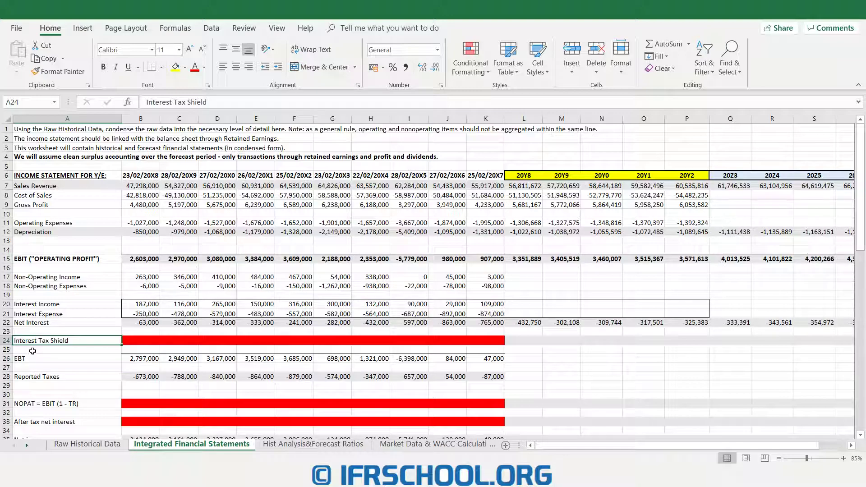
pyautogui.scroll(-1, 49, 351)
pyautogui.scroll(-1, 48, 350)
pyautogui.click(52, 365)
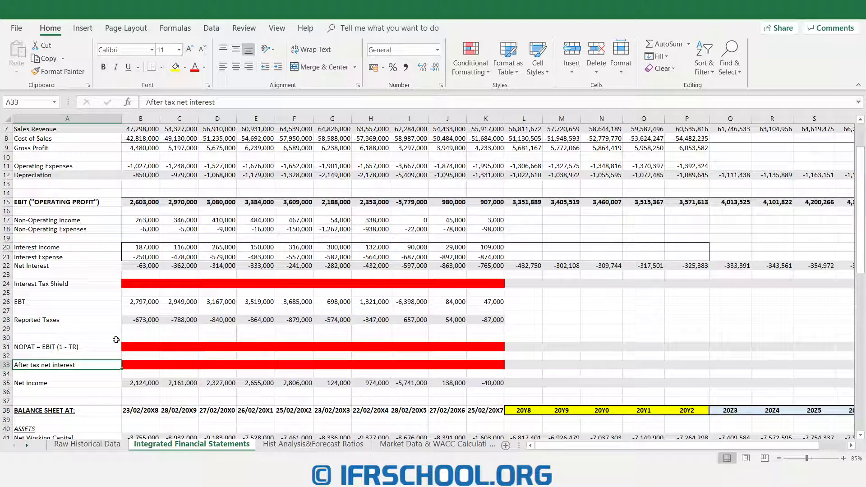
pyautogui.click(44, 345)
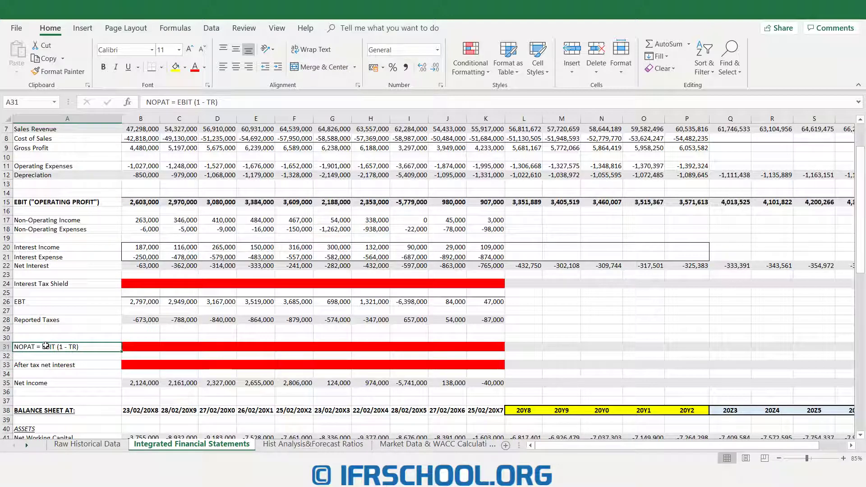
pyautogui.click(32, 385)
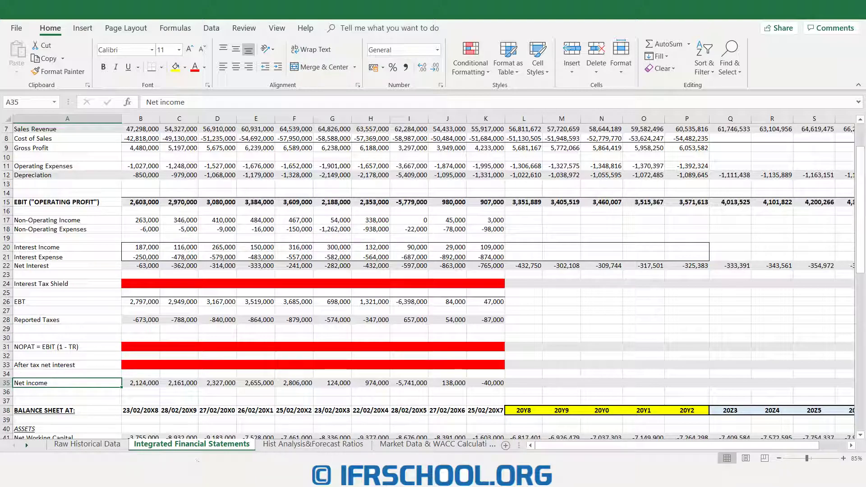
pyautogui.hotkey('alt', 'Tab')
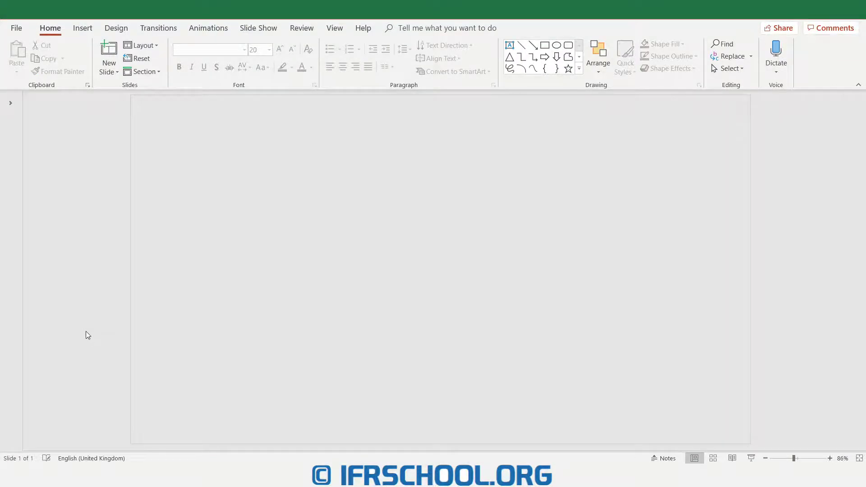